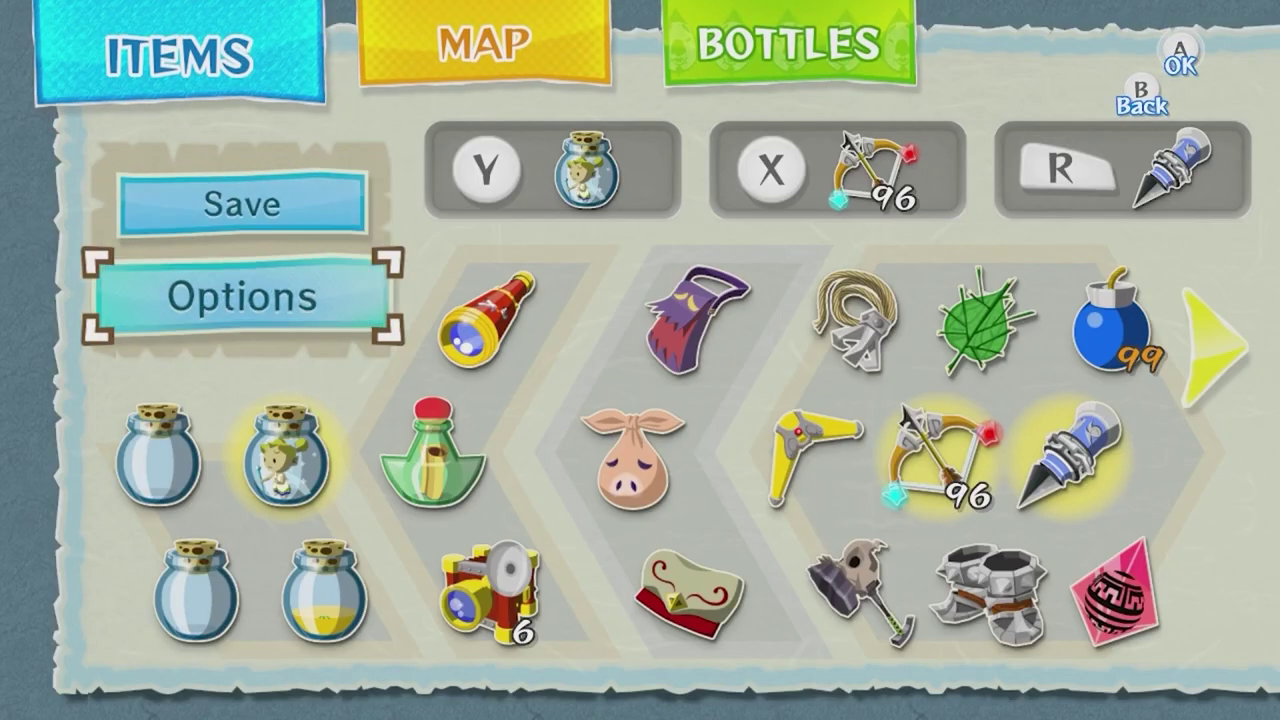
key("y")
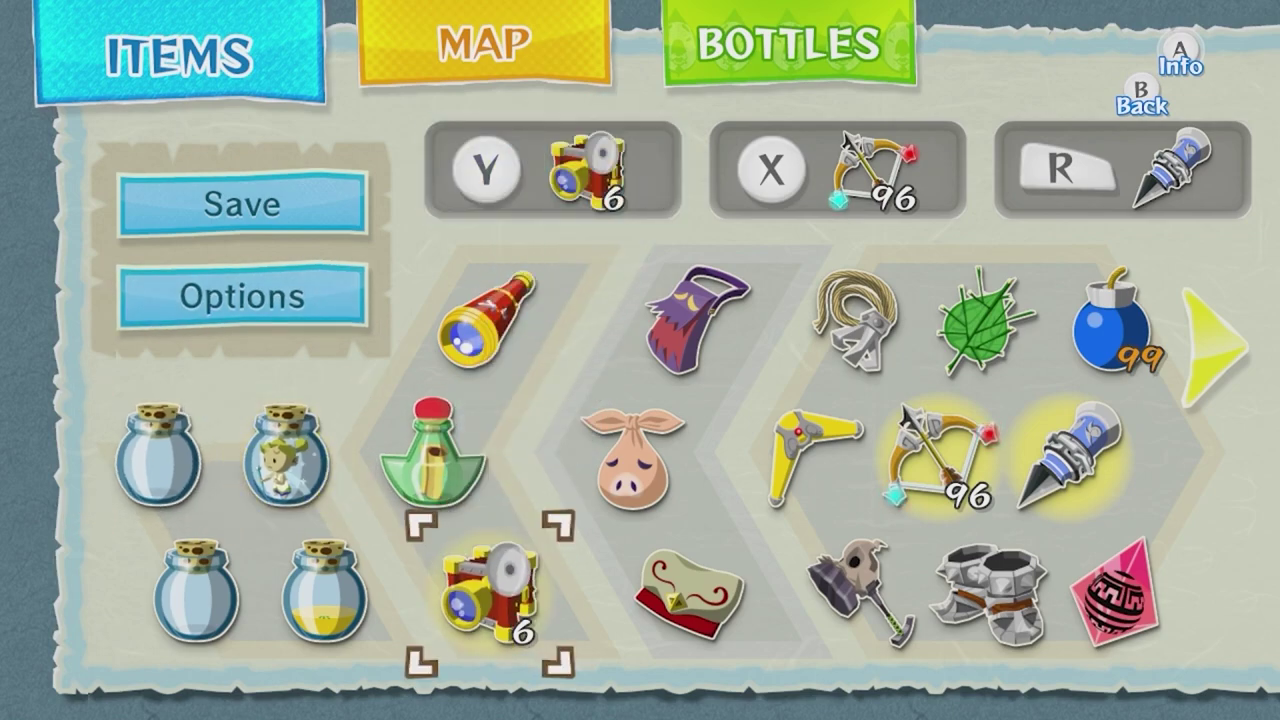
key("Escape")
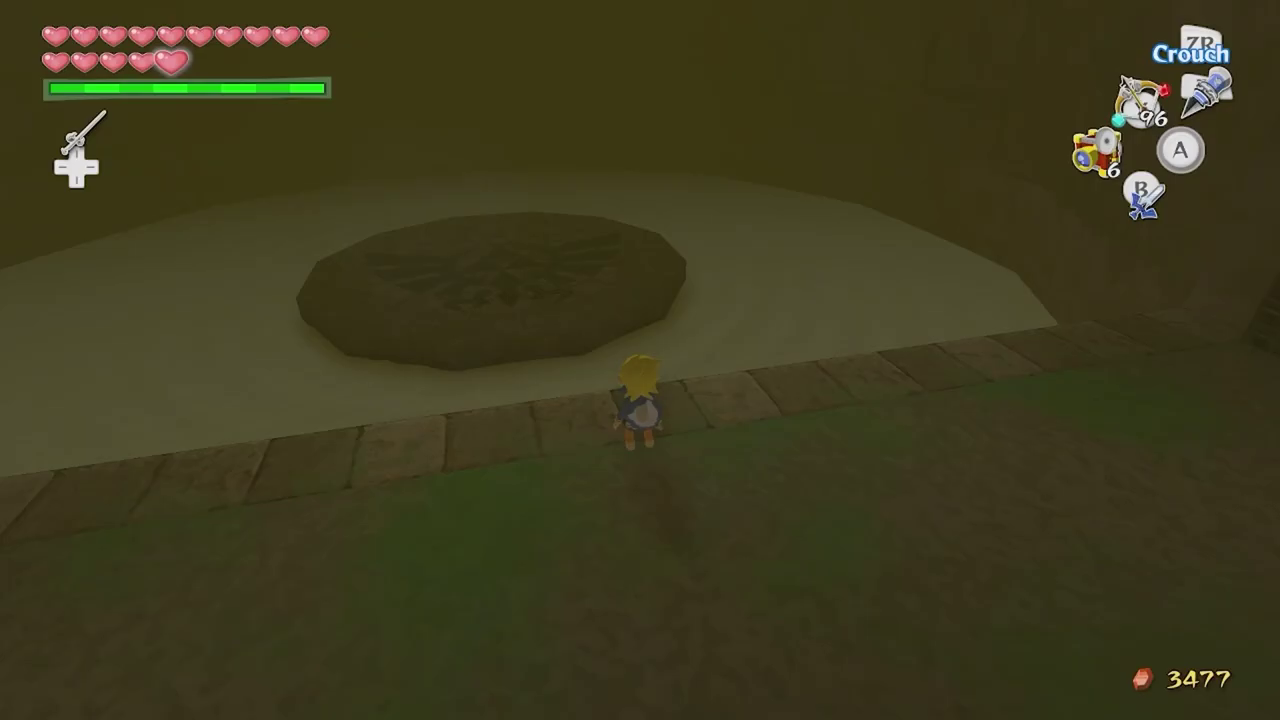
key("Up")
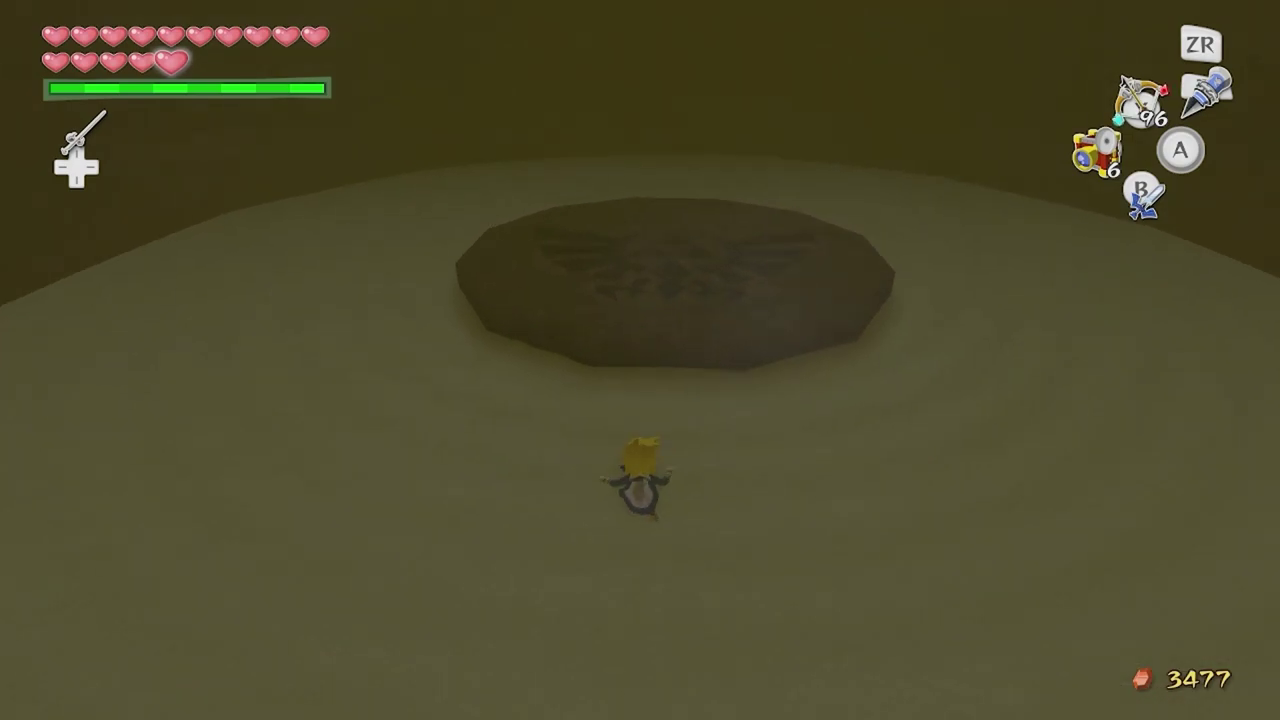